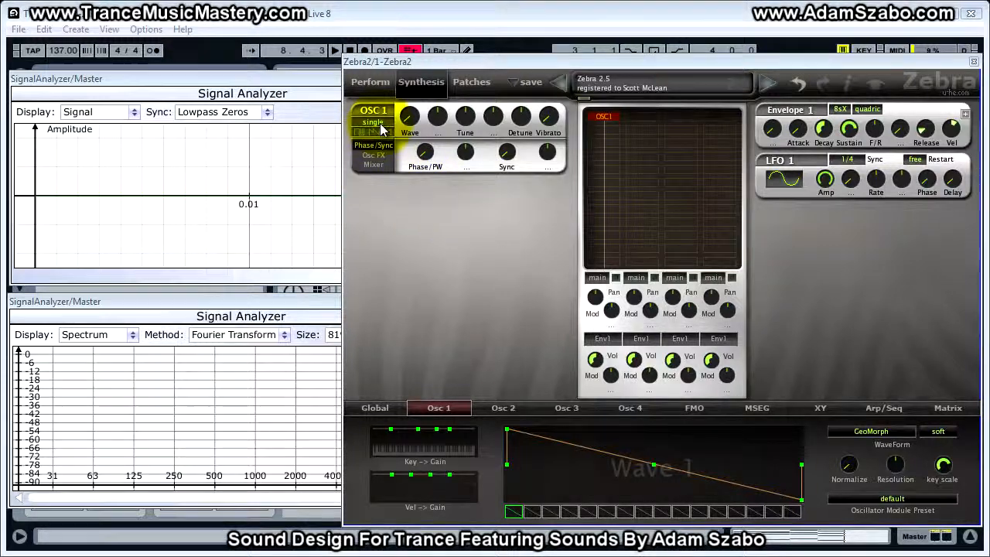
- Set oscillator 1 to the quad voice mode and raise its detune while the track plays
left_click(382, 128)
left_click(418, 166)
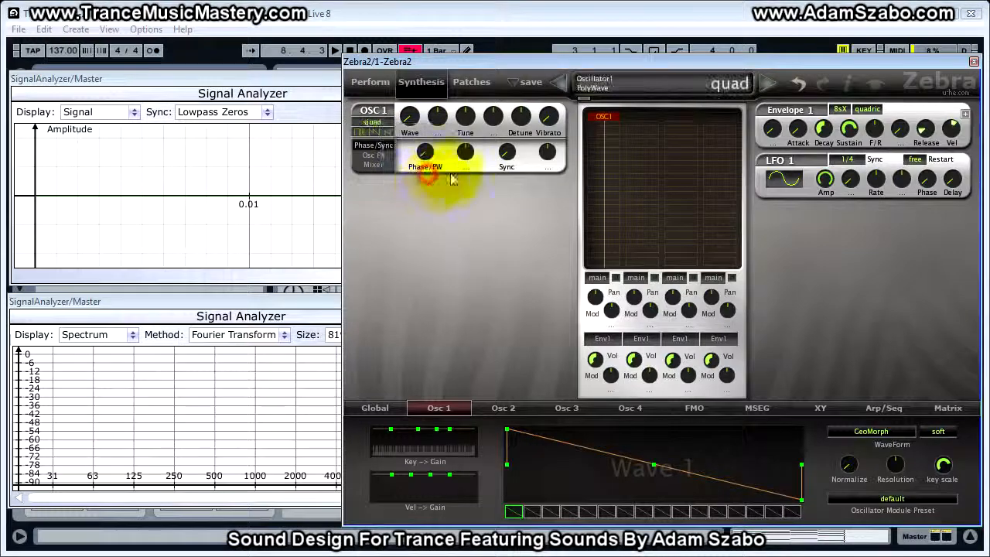
left_click(521, 118)
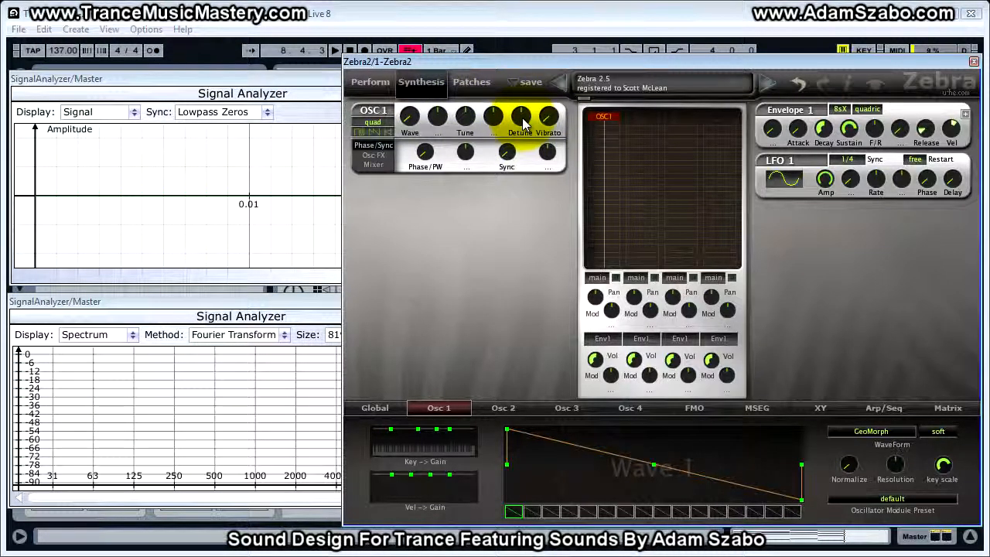
key("space")
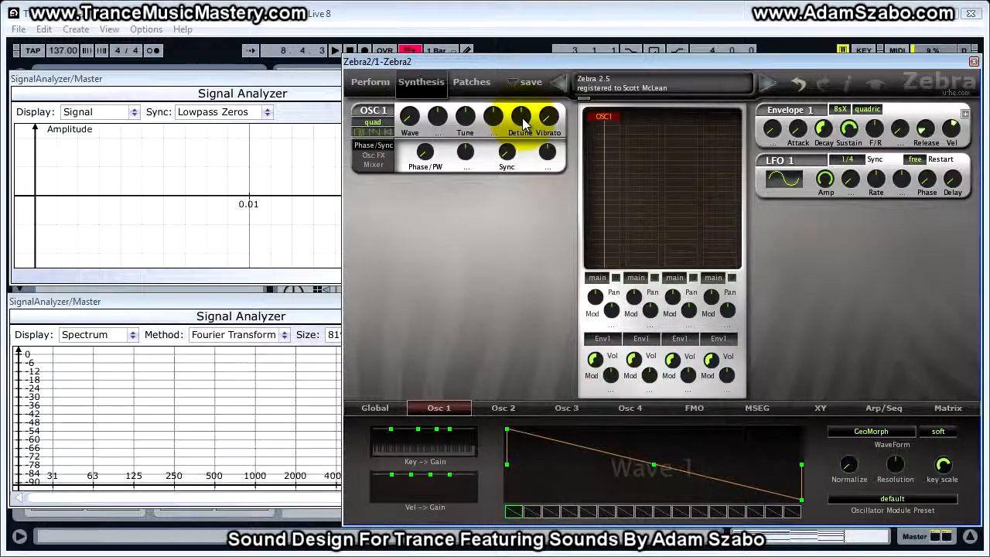
left_click_drag(523, 122, 523, 122)
scroll(523, 122, "up", 3)
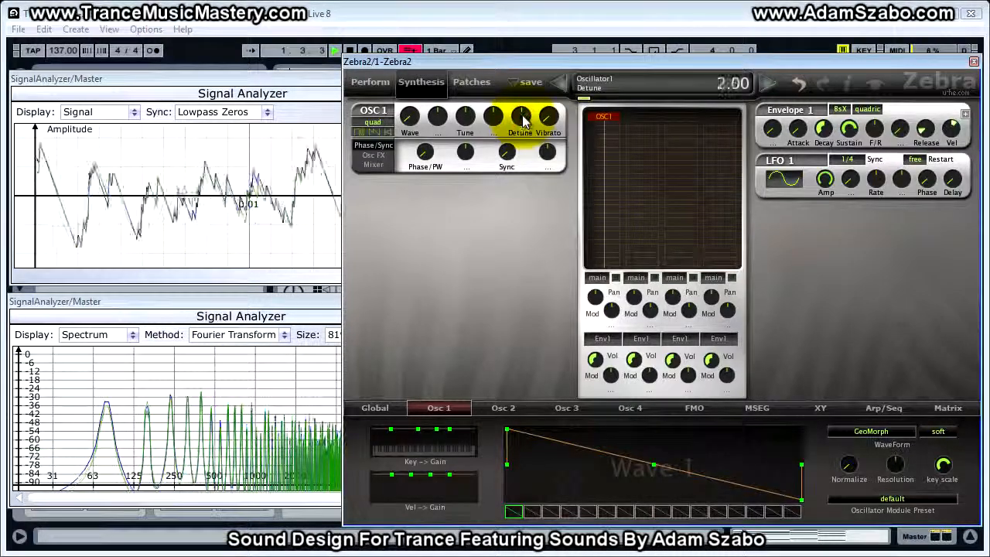
scroll(524, 116, "up", 9)
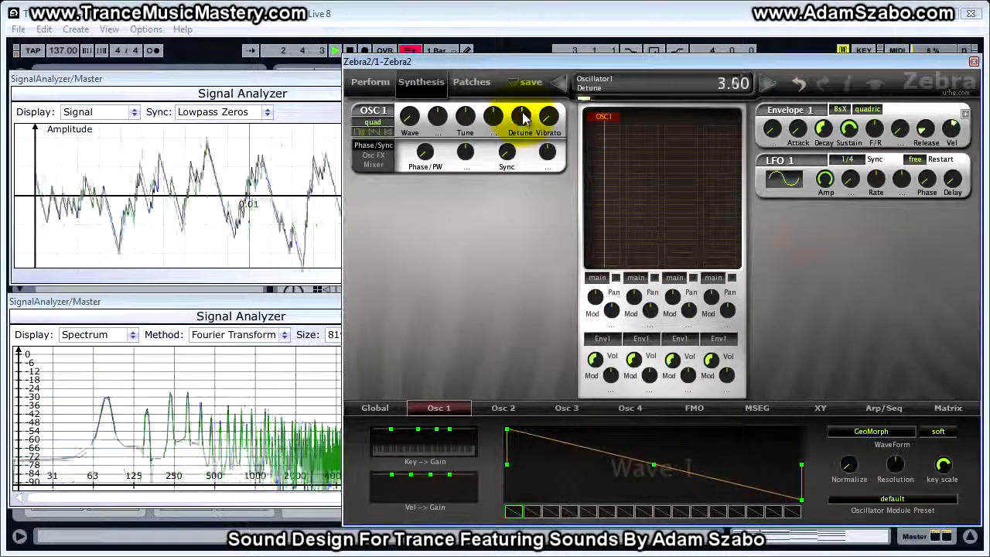
scroll(523, 116, "up", 2)
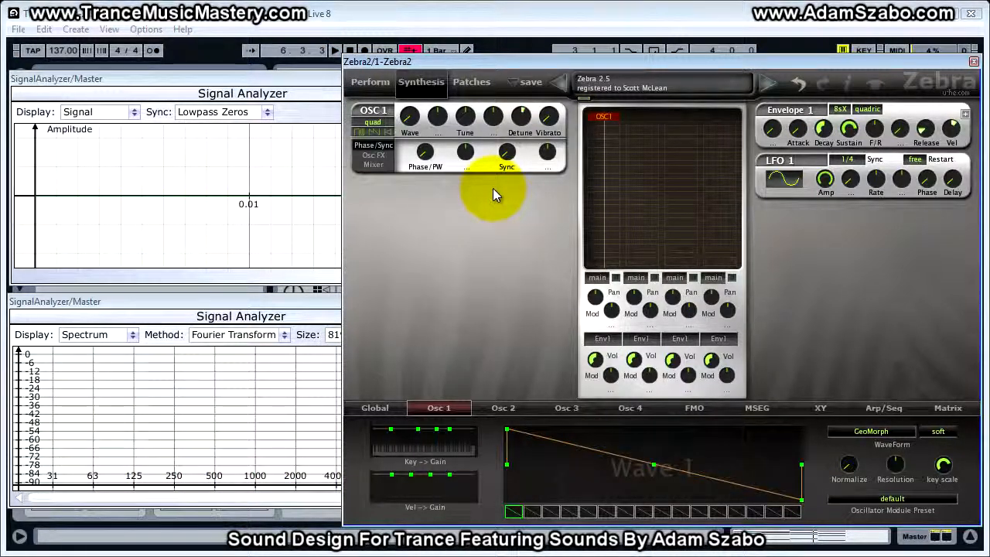
- Assign the Brilliance effect to the first effect slot of oscillator 1
left_click(375, 155)
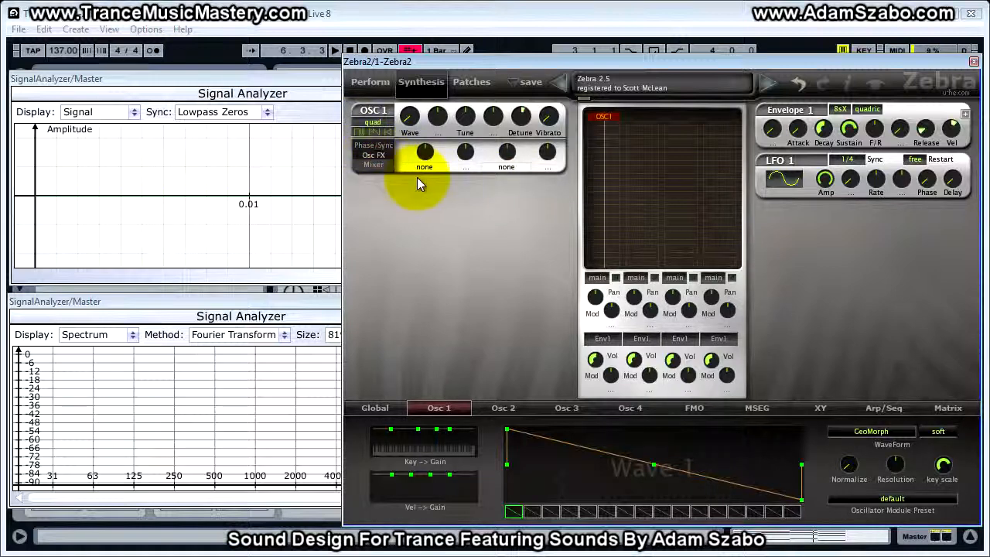
left_click(436, 166)
left_click(476, 227)
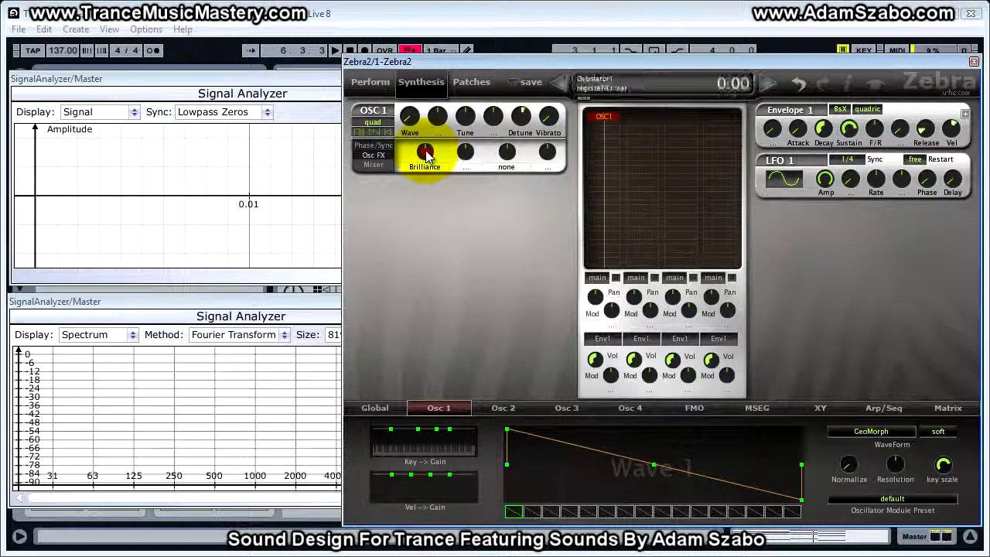
key("space")
key("space")
- Move the synth window clear of the signal analyzers and set oscillator 1's Brilliance amount to 22 during playback
left_click_drag(461, 65, 609, 68)
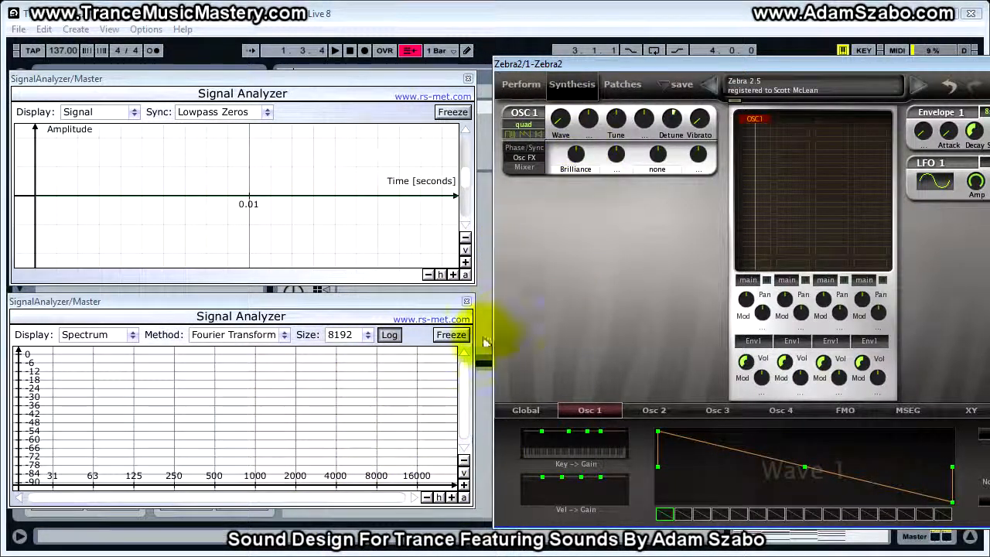
key("space")
scroll(579, 154, "up", 8)
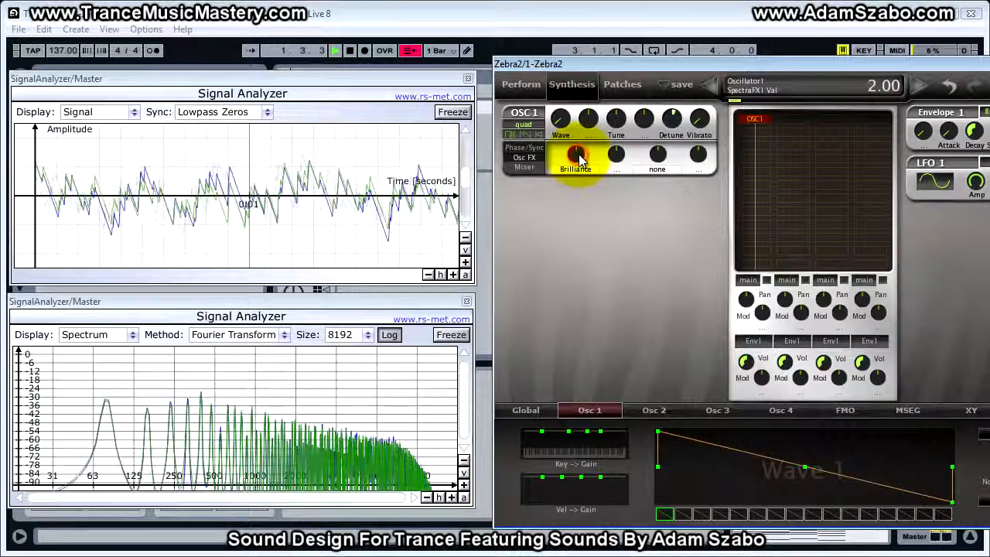
scroll(579, 155, "up", 4)
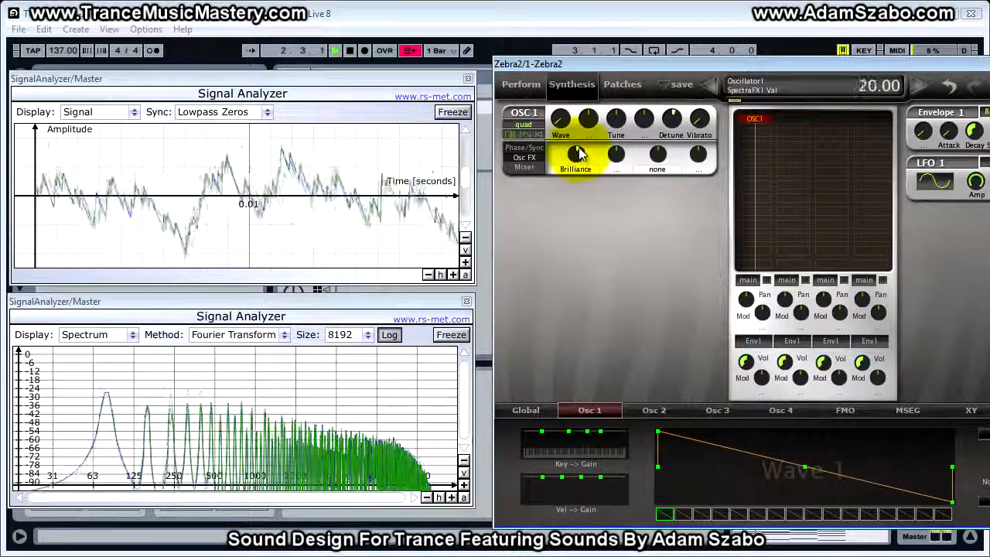
scroll(579, 155, "up", 12)
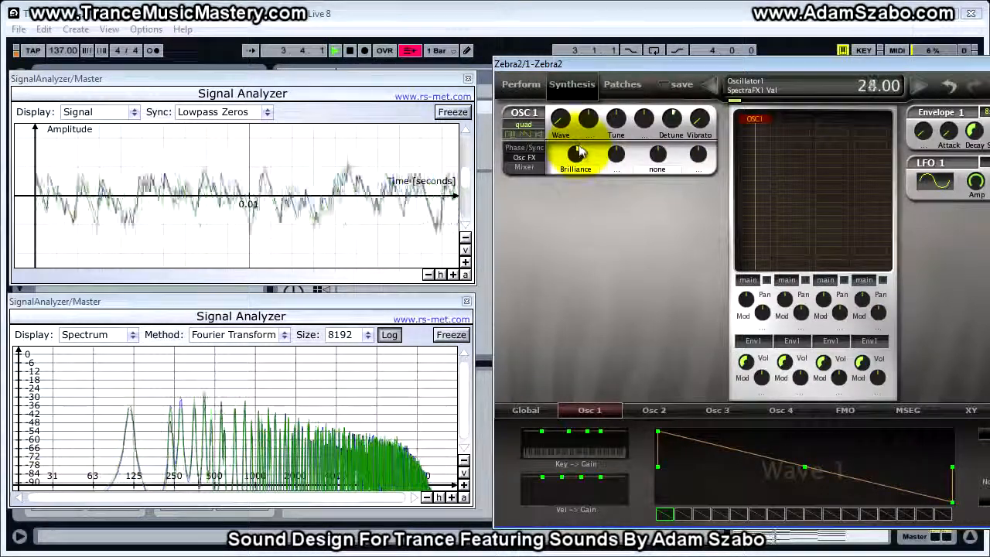
scroll(579, 143, "up", 10)
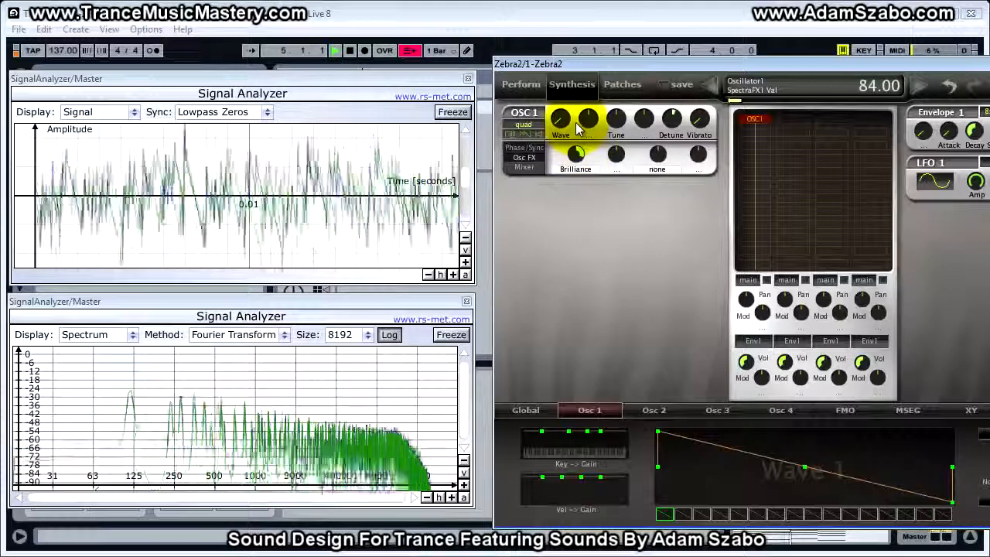
scroll(579, 144, "down", 10)
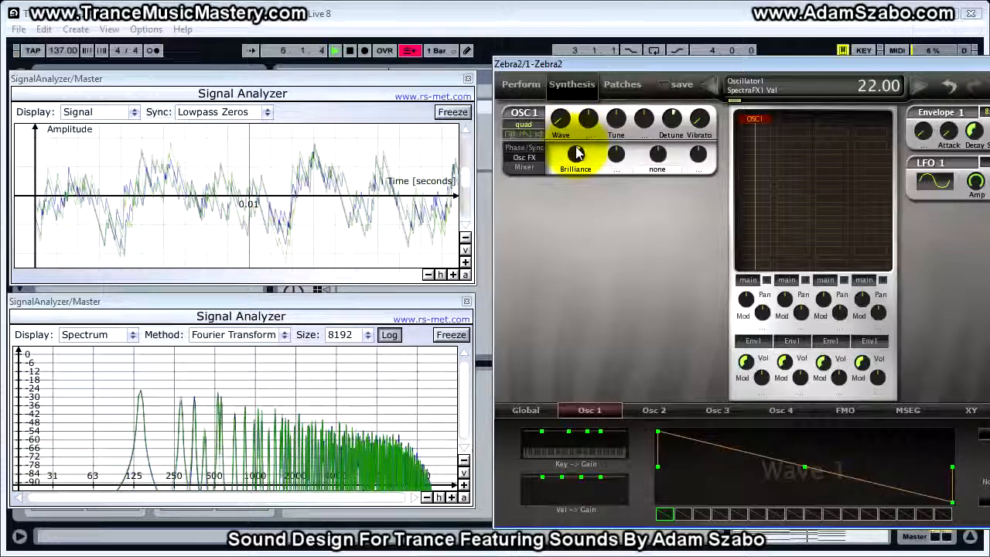
scroll(576, 159, "down", 4)
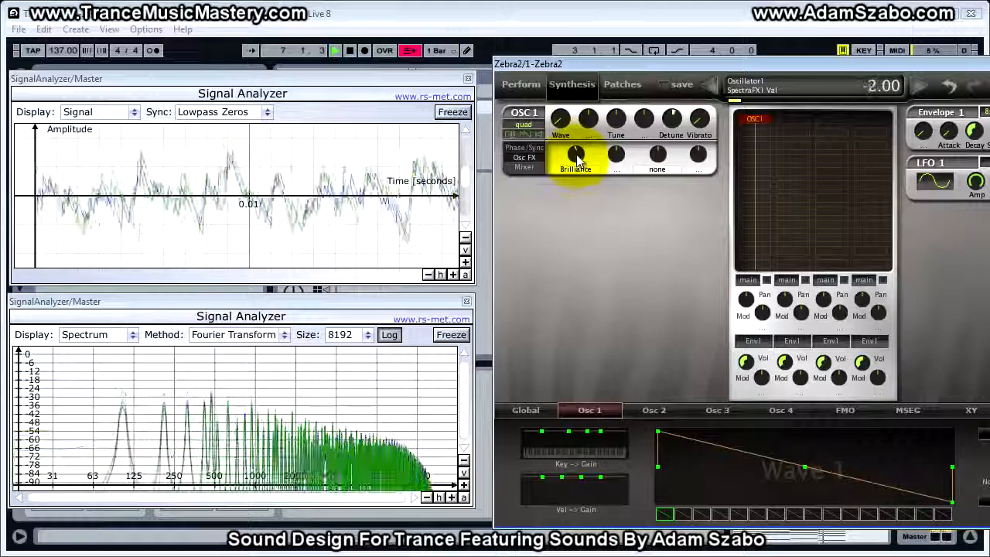
scroll(576, 155, "up", 5)
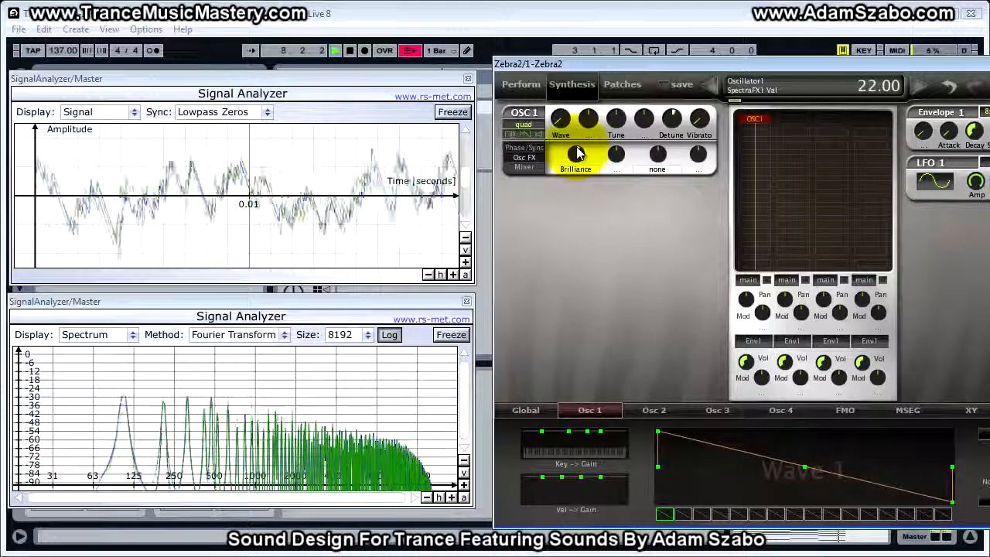
key("space")
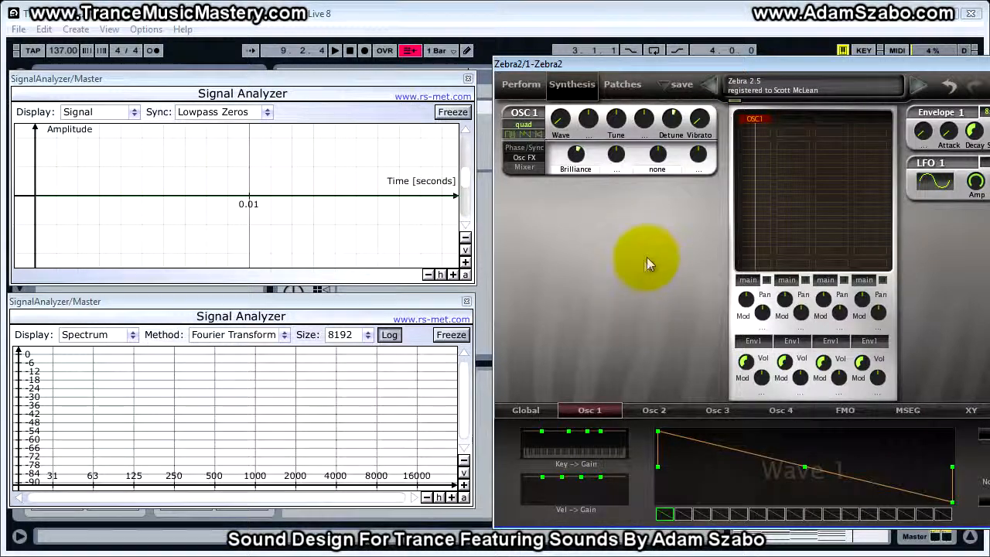
- Pan oscillator 1 to -20 in its mixer settings and audition the result
left_click(524, 166)
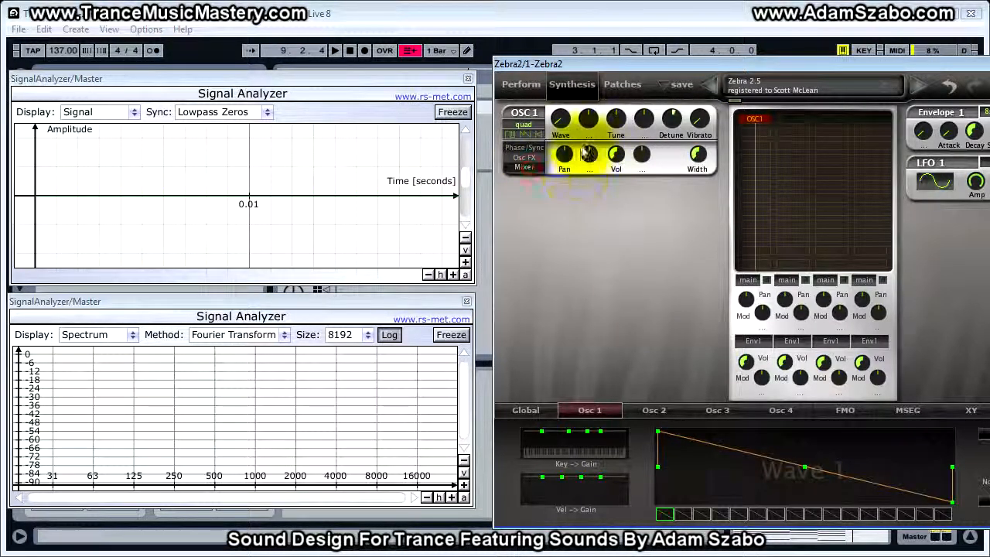
left_click_drag(569, 157, 571, 167)
key("space")
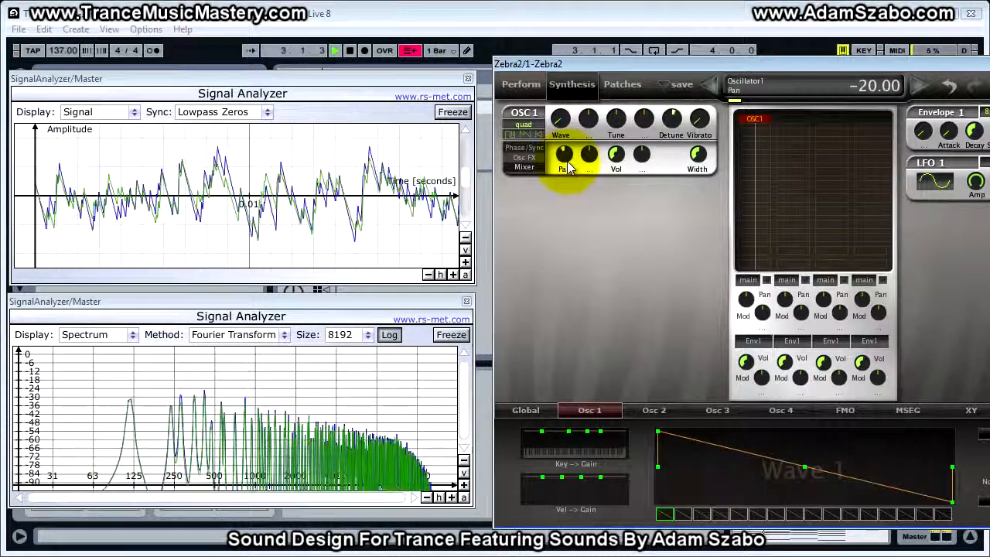
key("space")
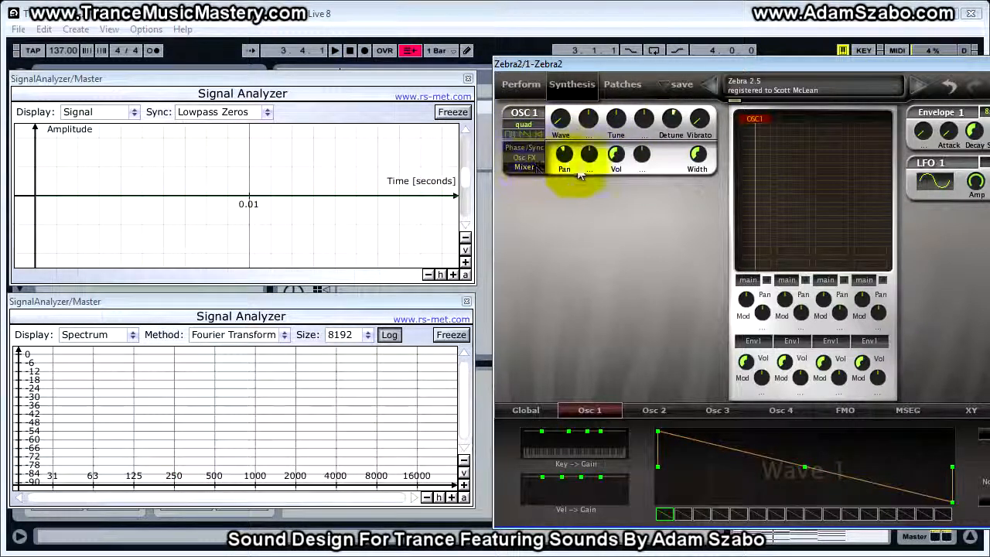
- Raise oscillator 1's volume to maximum during playback
left_click(618, 158)
key("space")
left_click_drag(618, 158, 626, 115)
key("space")
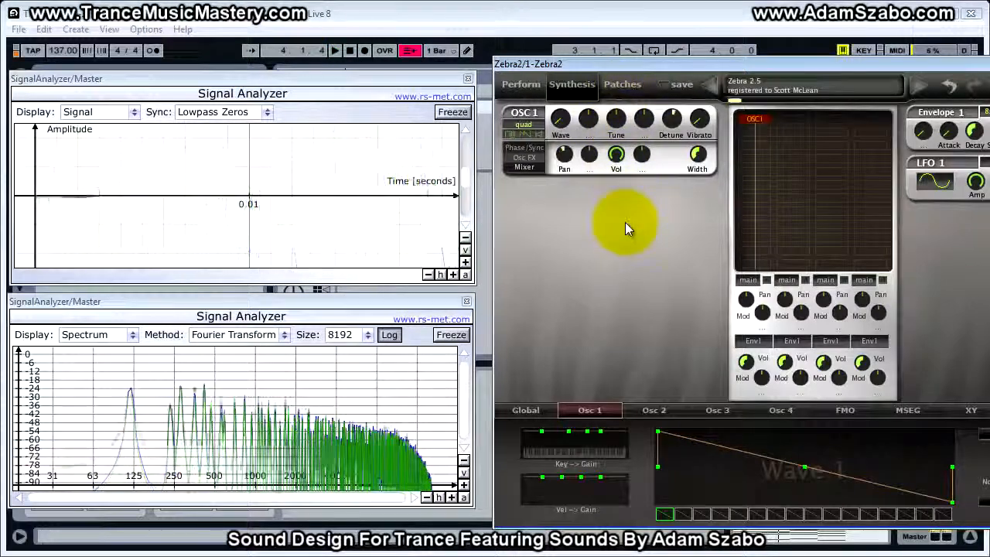
- Lower the master level in the global settings well below full while the track plays
left_click(526, 409)
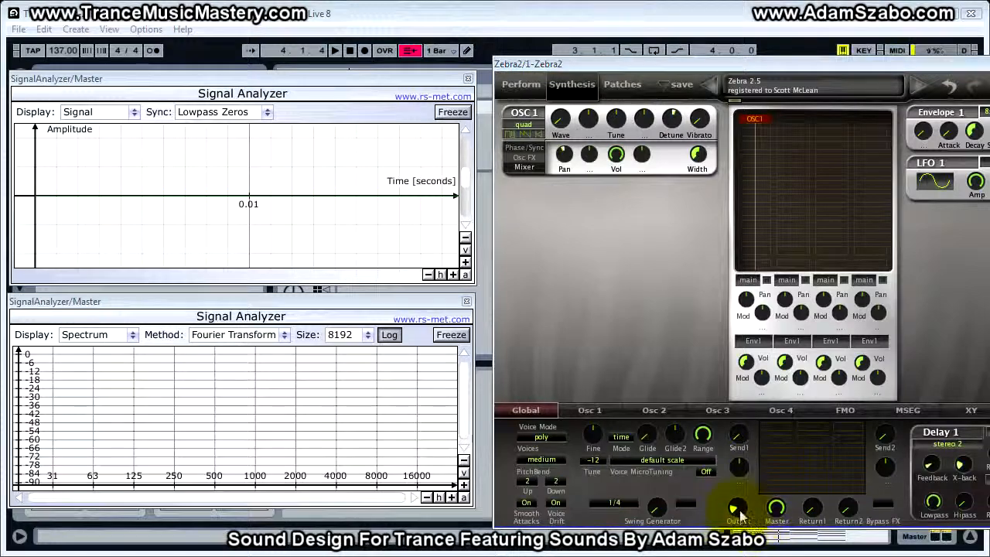
mouse_move(777, 510)
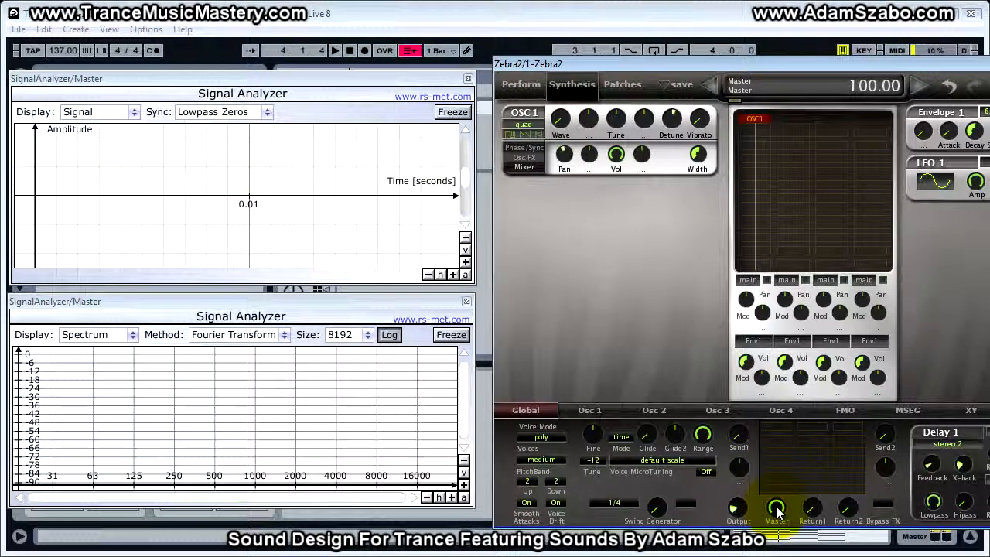
key("space")
mouse_move(780, 510)
left_mouse_down()
mouse_move(777, 541)
mouse_move(780, 526)
left_mouse_up()
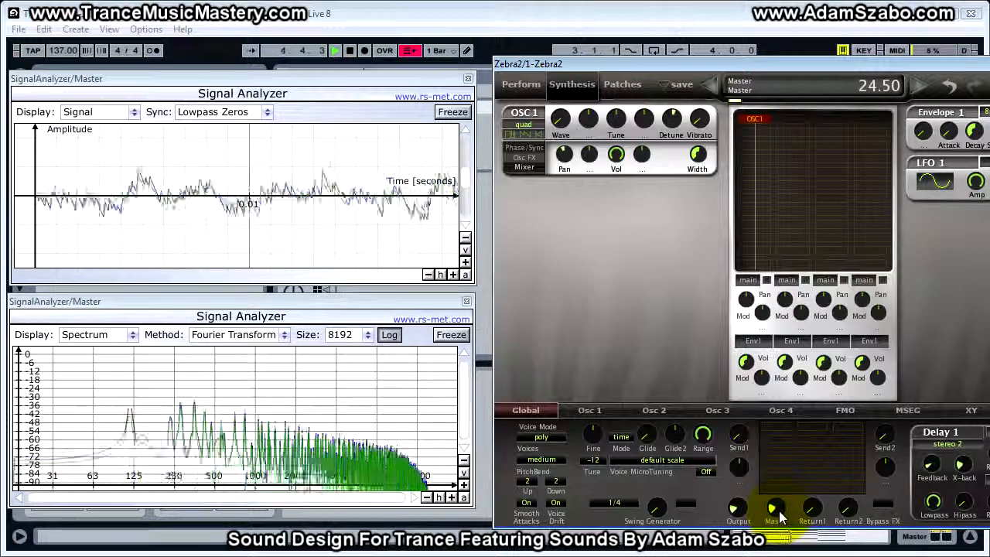
left_click_drag(780, 516, 779, 516)
key("space")
- Lower the main output level to 28.37 in the global settings during playback
left_click(738, 509)
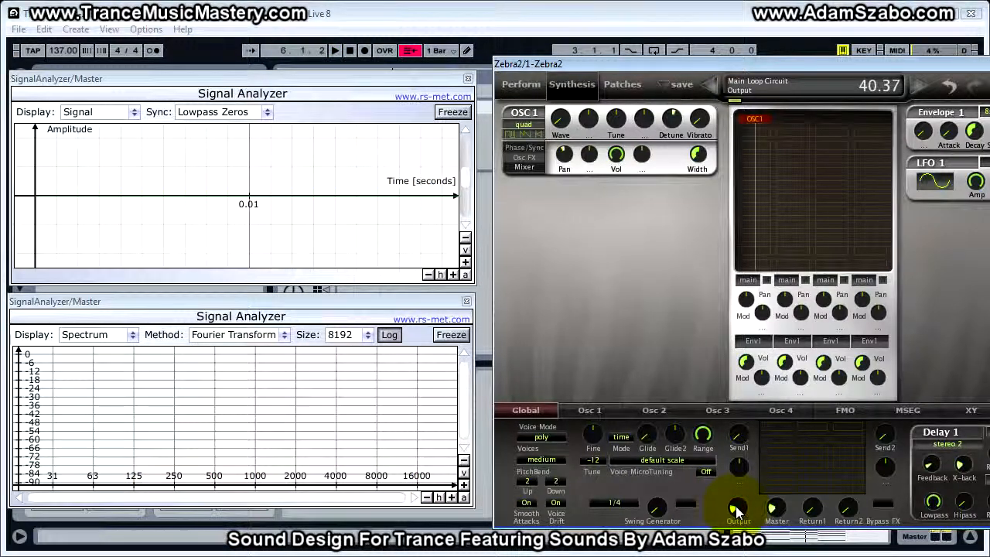
left_click(739, 509)
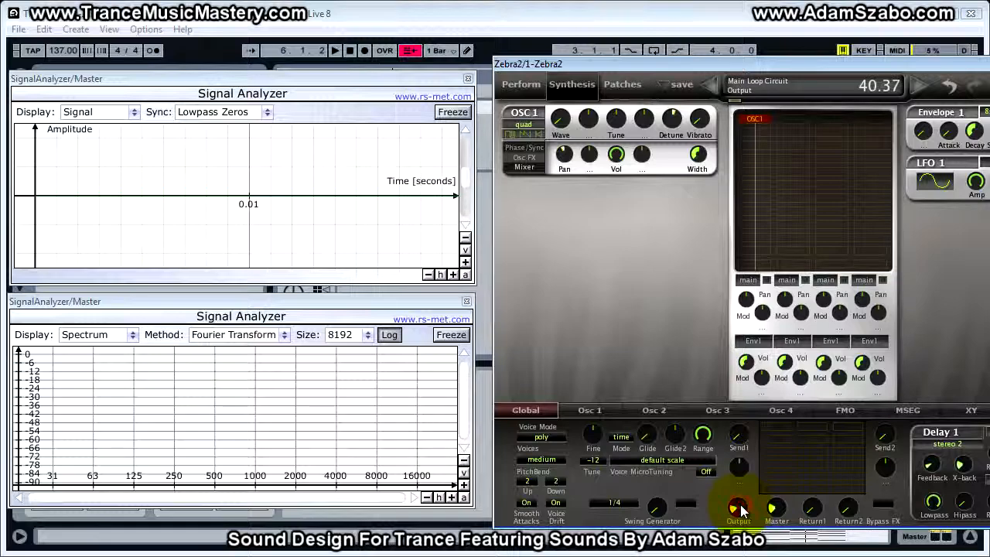
key("space")
left_click_drag(741, 509, 741, 514)
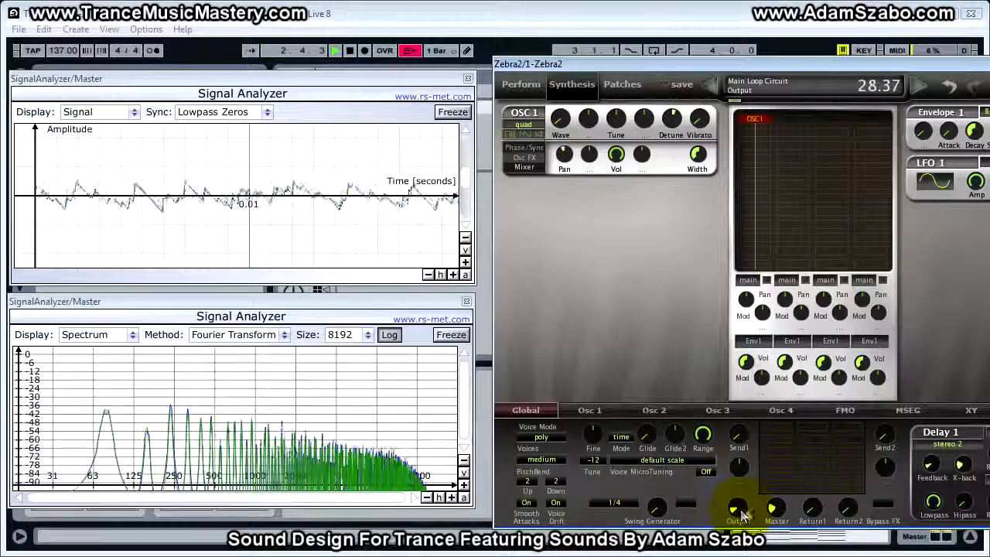
key("space")
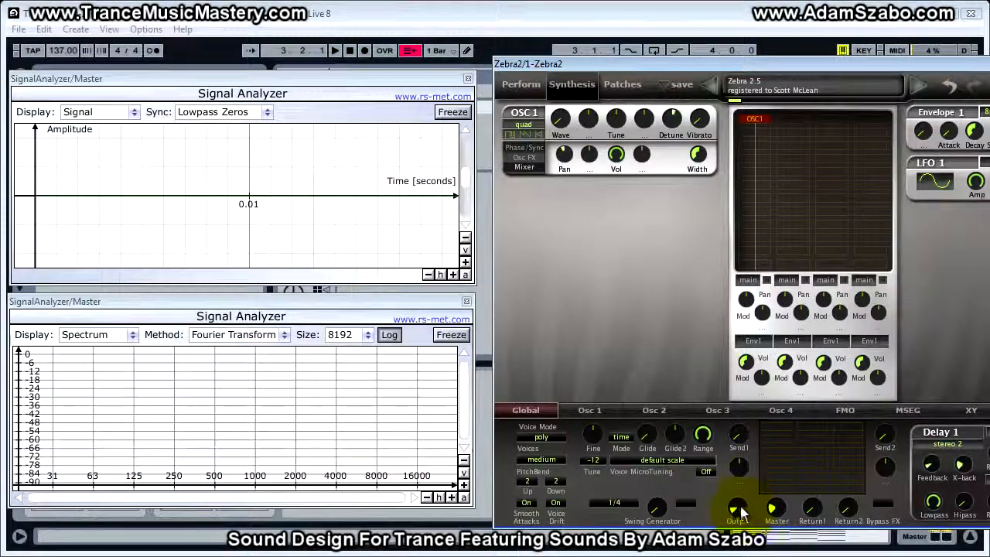
left_click_drag(740, 506, 741, 472)
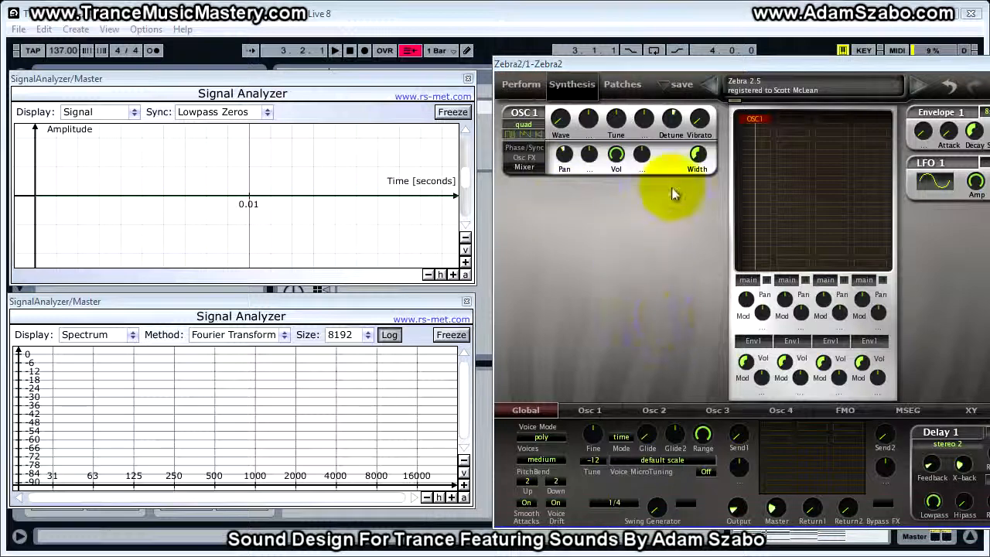
- Raise oscillator 1's stereo width to maximum while the track plays
left_click(702, 157)
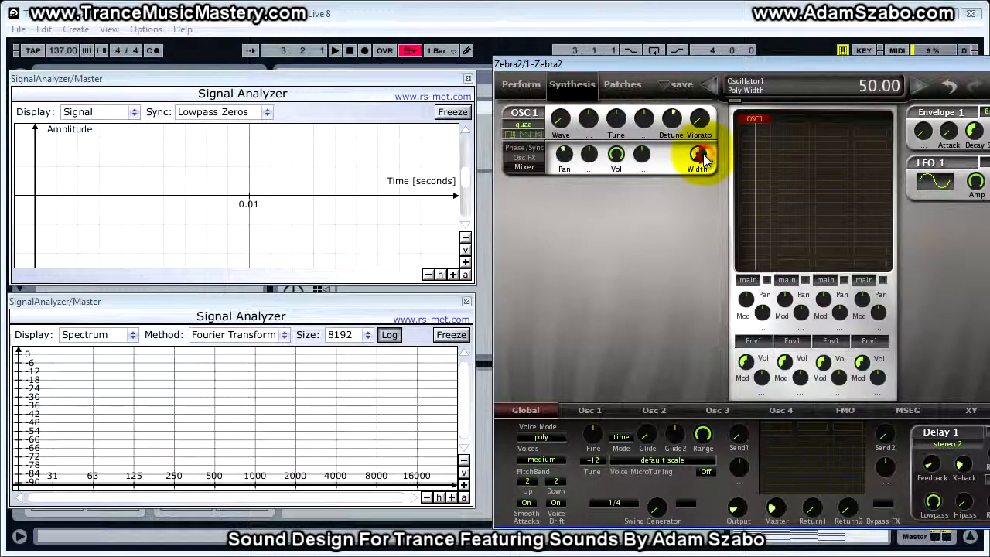
key("space")
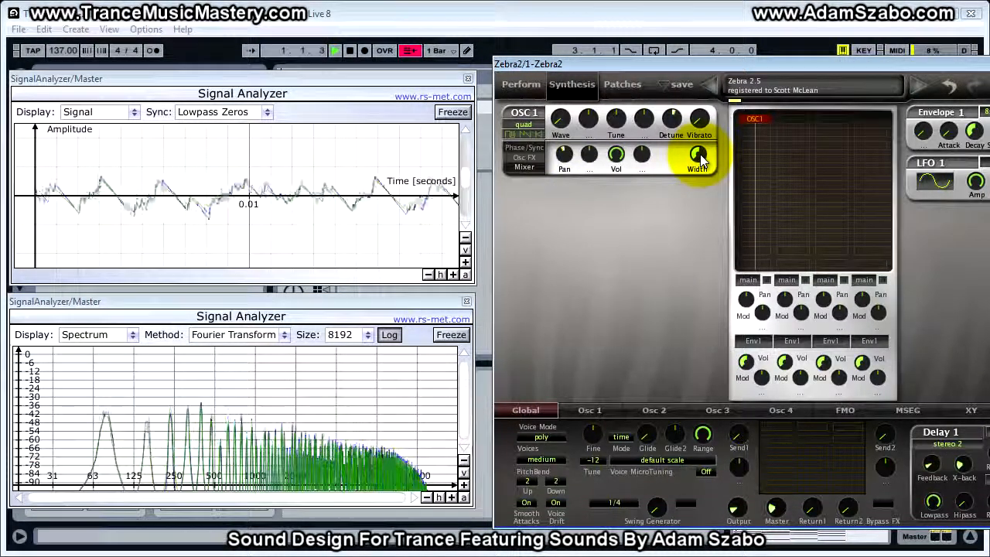
left_click_drag(700, 159, 689, 55)
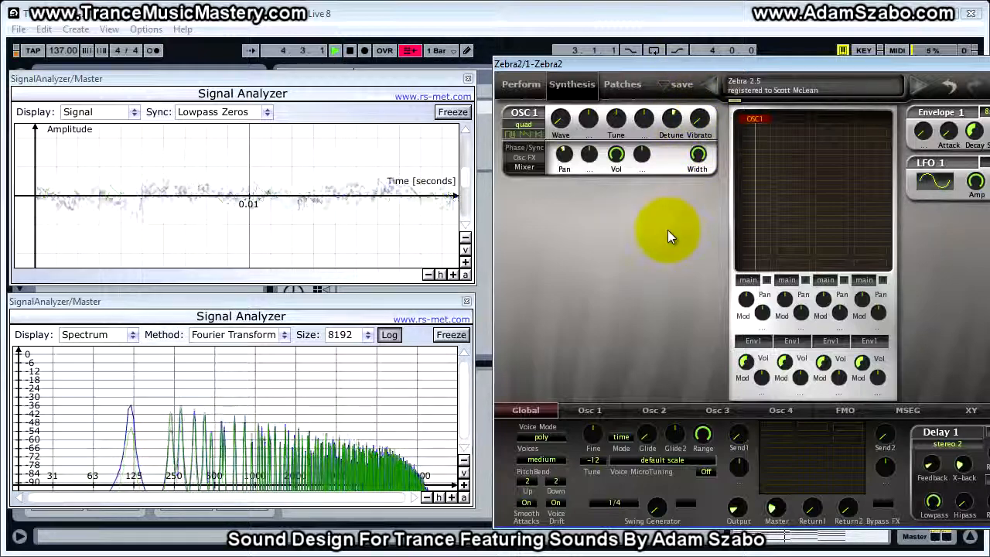
key("space")
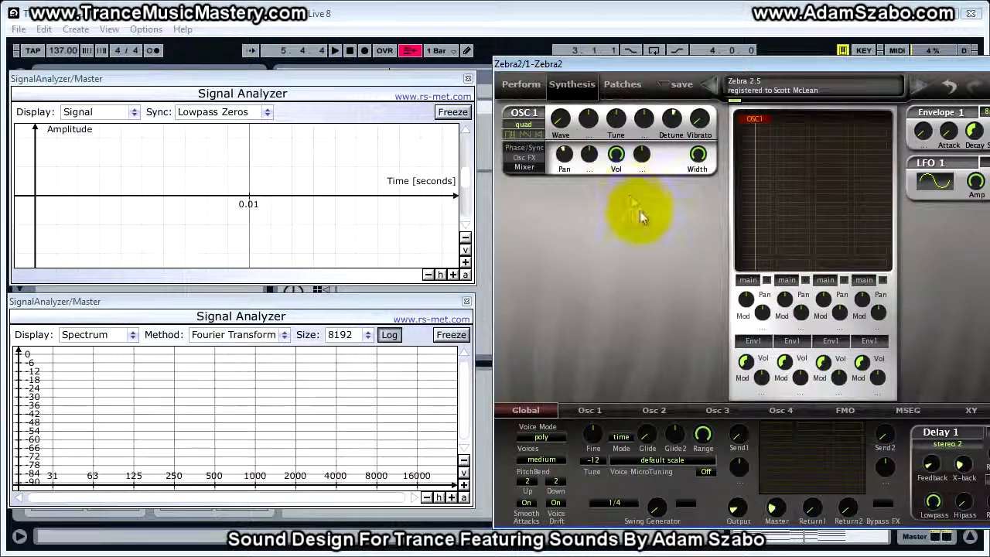
- Add oscillator 2 to the routing grid directly below OSC1 and set its voice mode to quad
left_click(763, 135)
left_click(749, 148)
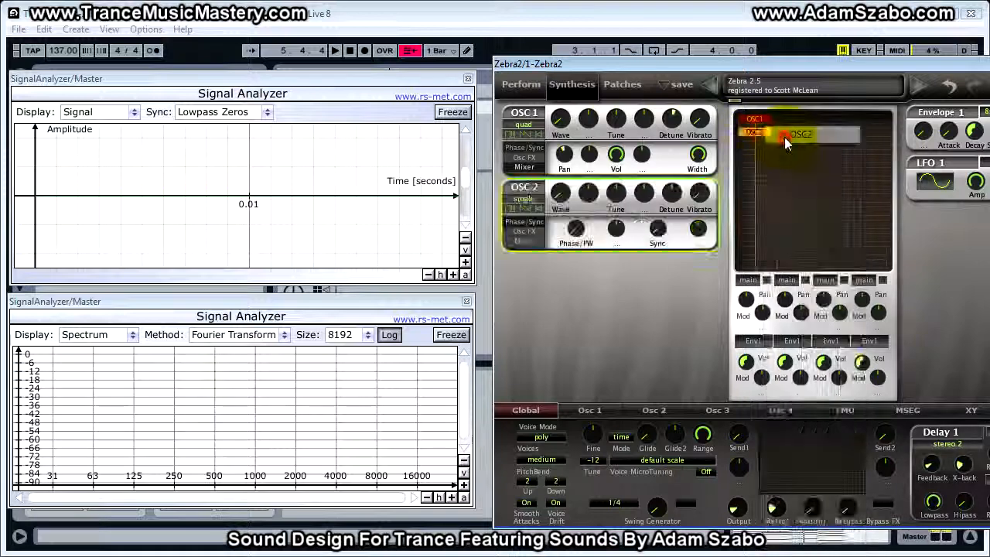
left_click(525, 200)
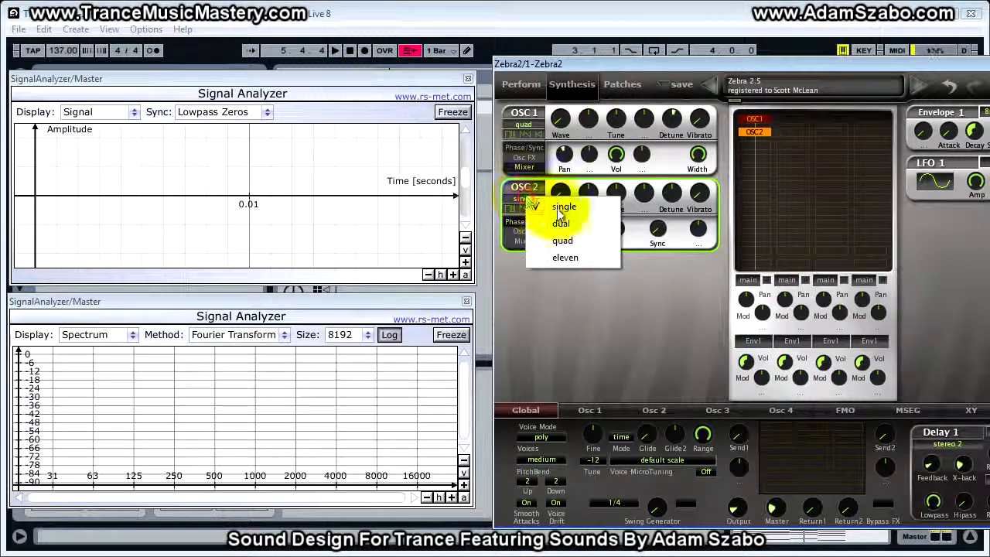
left_click(562, 240)
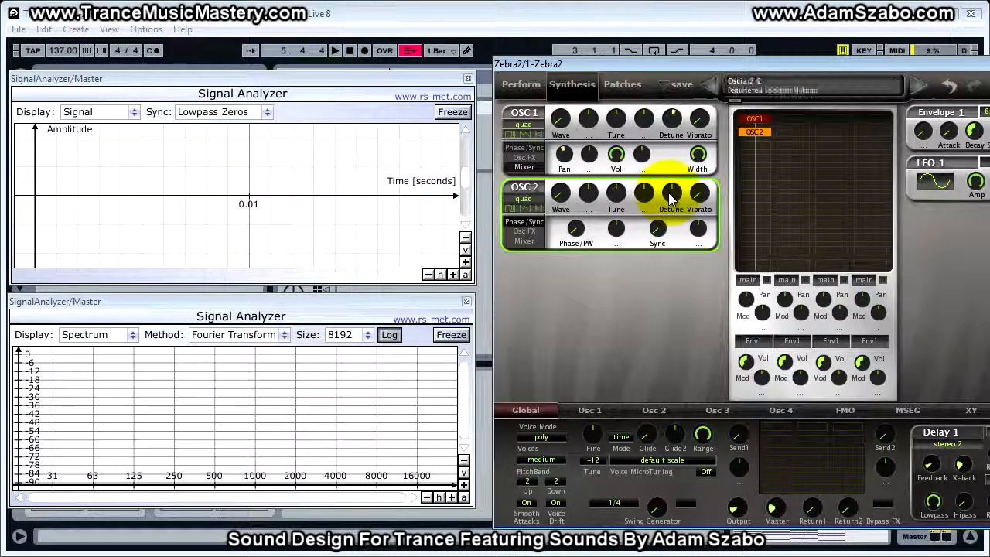
- Raise oscillator 2's detune to about 16.50 while the track plays
key("space")
mouse_move(668, 192)
left_mouse_down()
mouse_move(668, 182)
mouse_move(670, 193)
left_mouse_up()
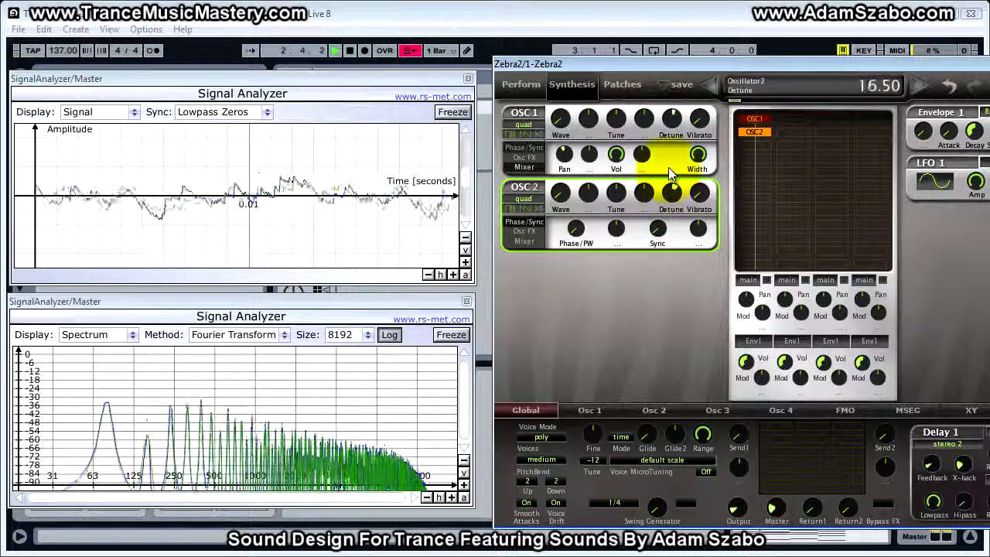
key("space")
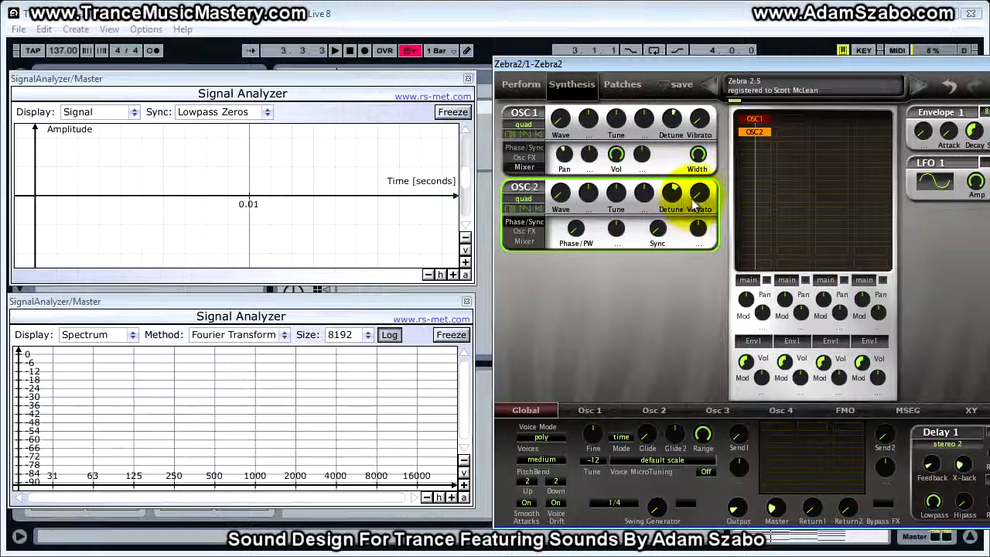
- Raise oscillator 2's vibrato slightly beyond 13.50 during playback
left_click(702, 199)
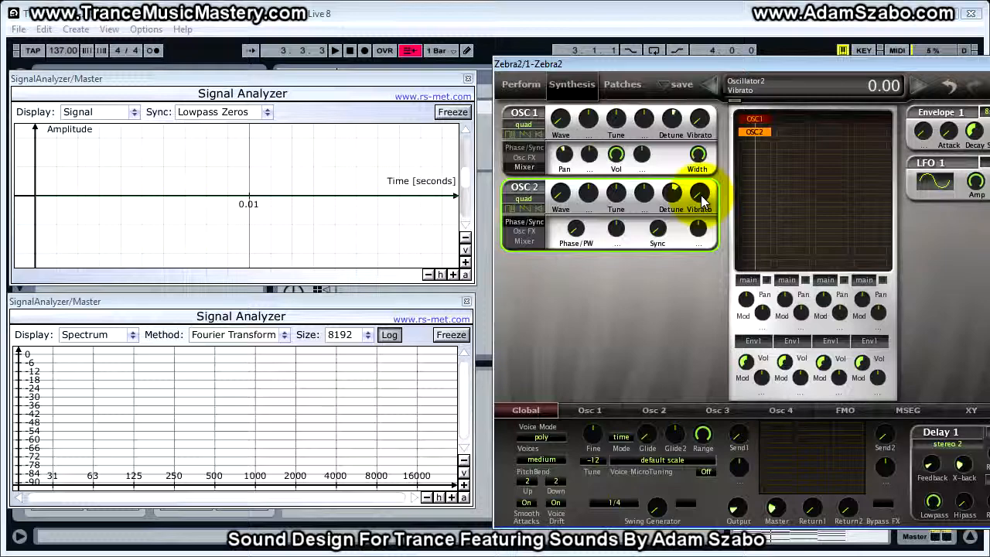
key("space")
left_click_drag(702, 199, 702, 188)
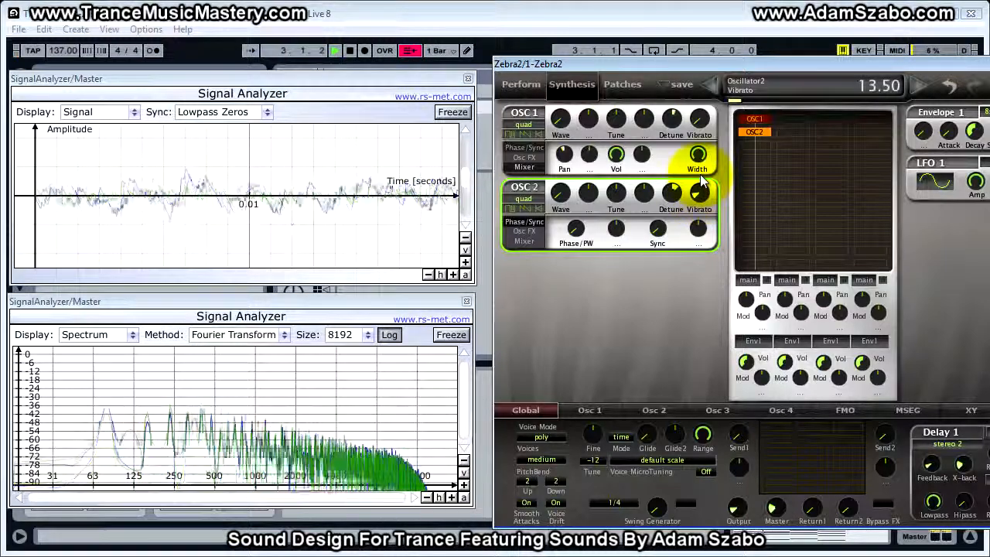
left_click_drag(701, 176, 700, 168)
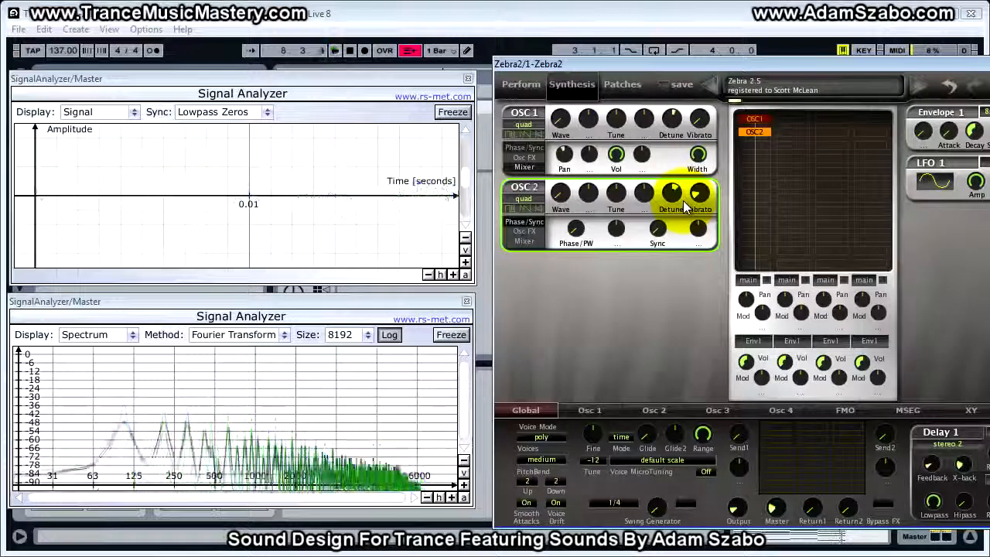
key("space")
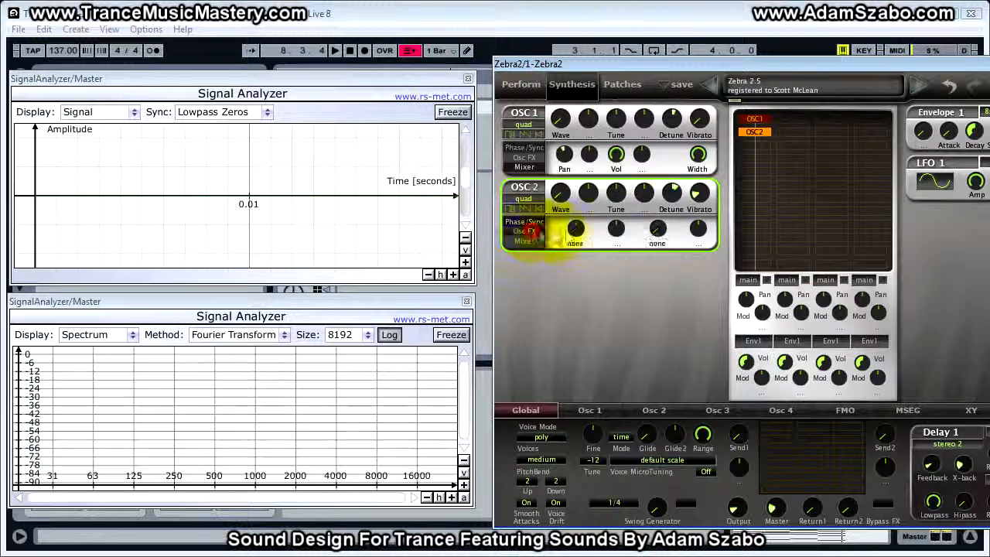
- Assign Brilliance as oscillator 2's first spectral effect and raise its amount slightly during playback
left_click(526, 231)
left_click(577, 243)
left_click(580, 251)
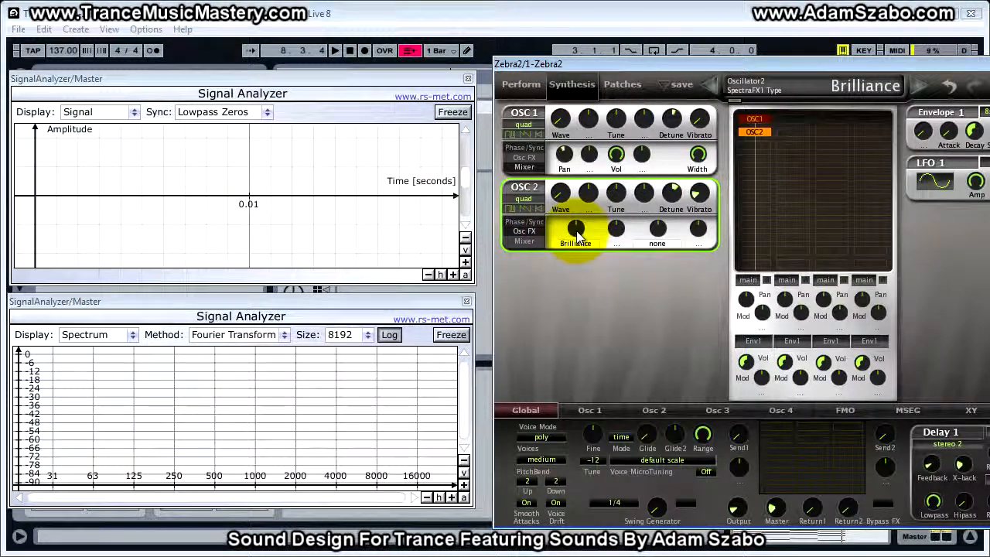
key("space")
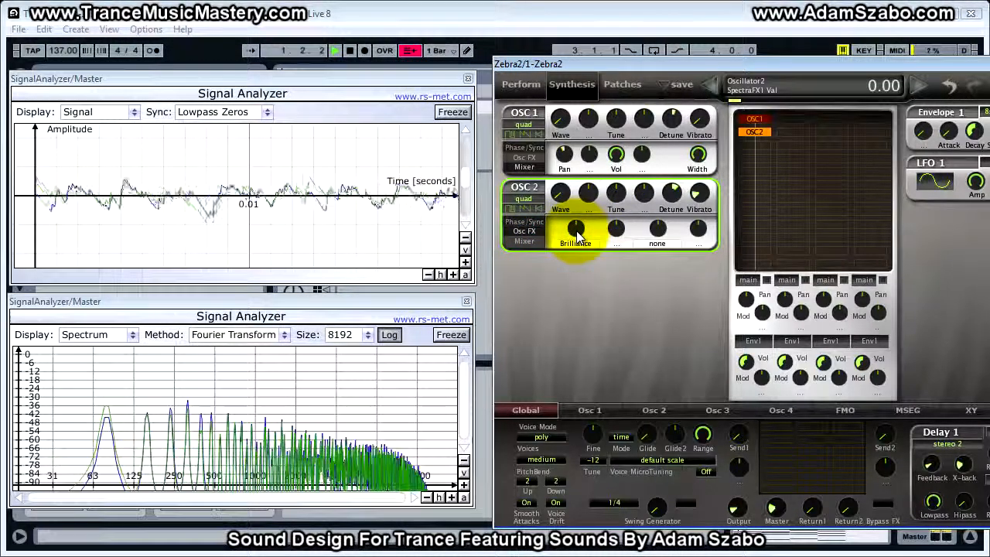
left_click_drag(578, 234, 579, 226)
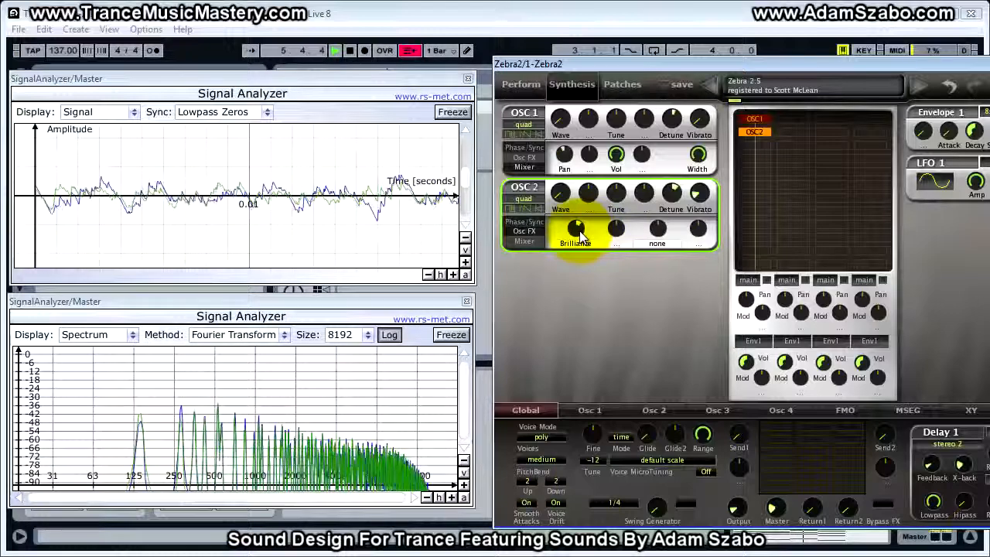
- Set oscillator 2's mixer pan to 32.00 while the track plays
left_click(524, 241)
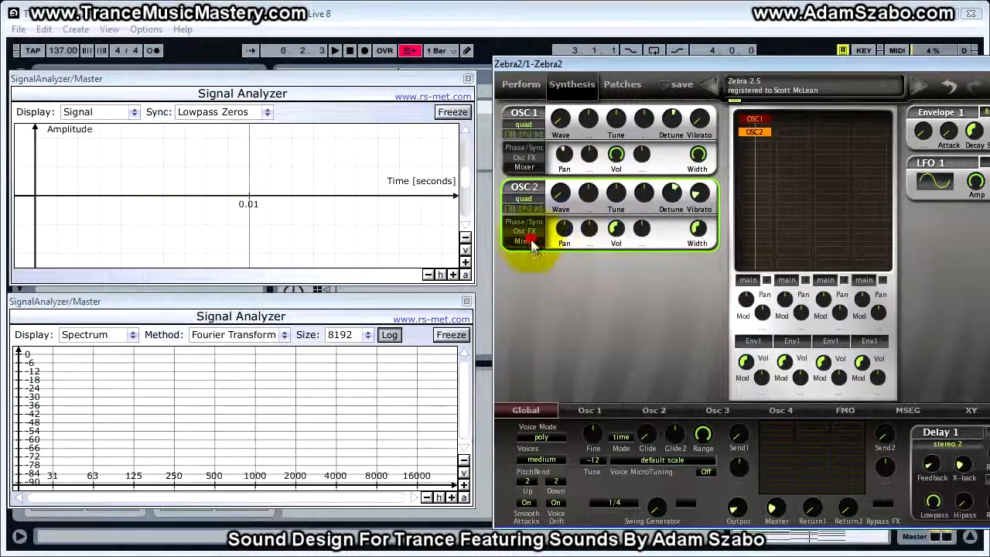
mouse_move(566, 236)
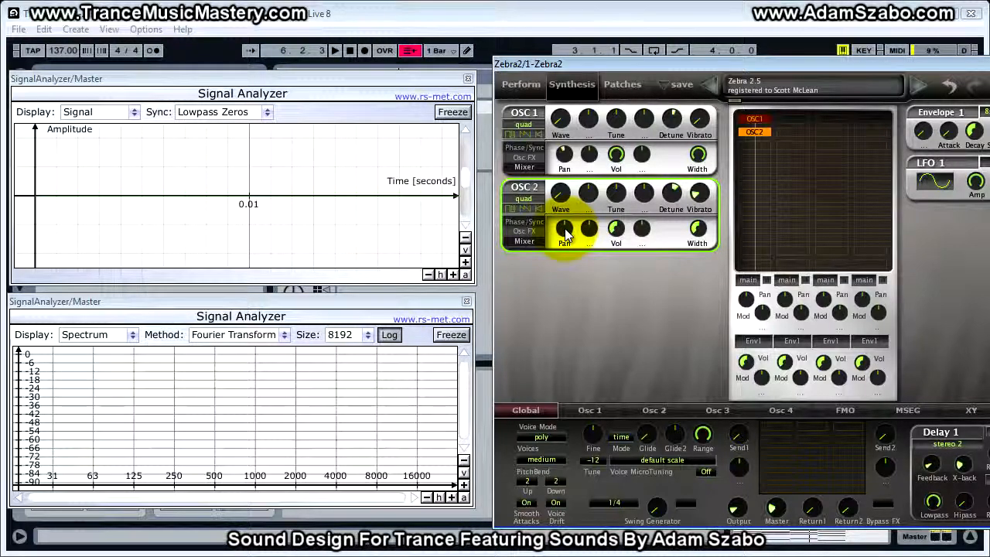
key("space")
left_click_drag(565, 228, 564, 224)
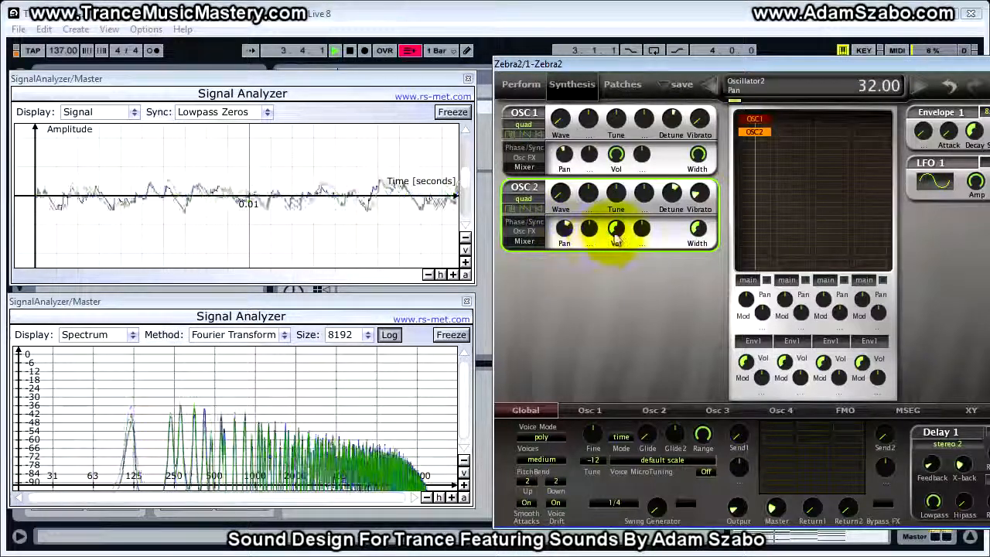
key("space")
- Raise oscillator 2's volume to maximum during playback
mouse_move(617, 232)
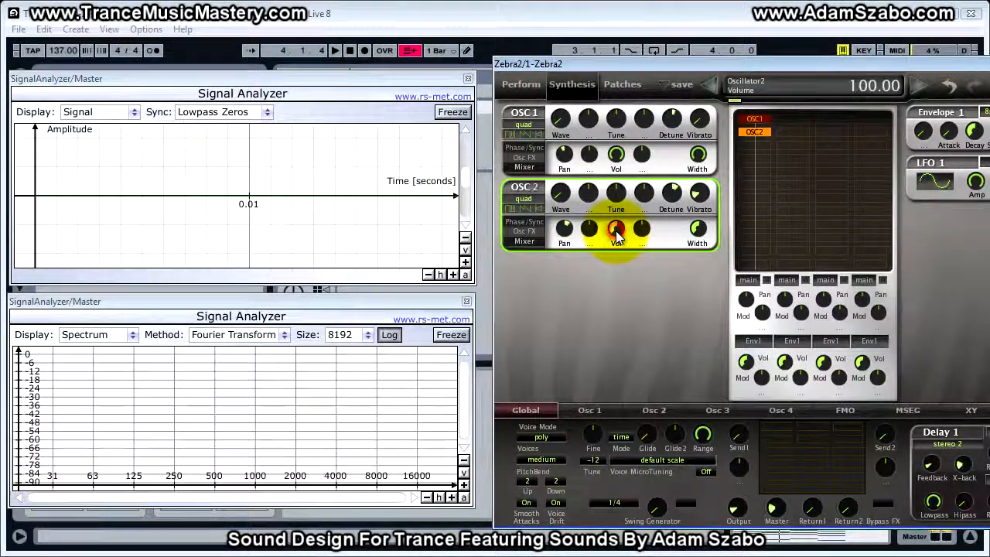
key("space")
left_click_drag(616, 229, 619, 160)
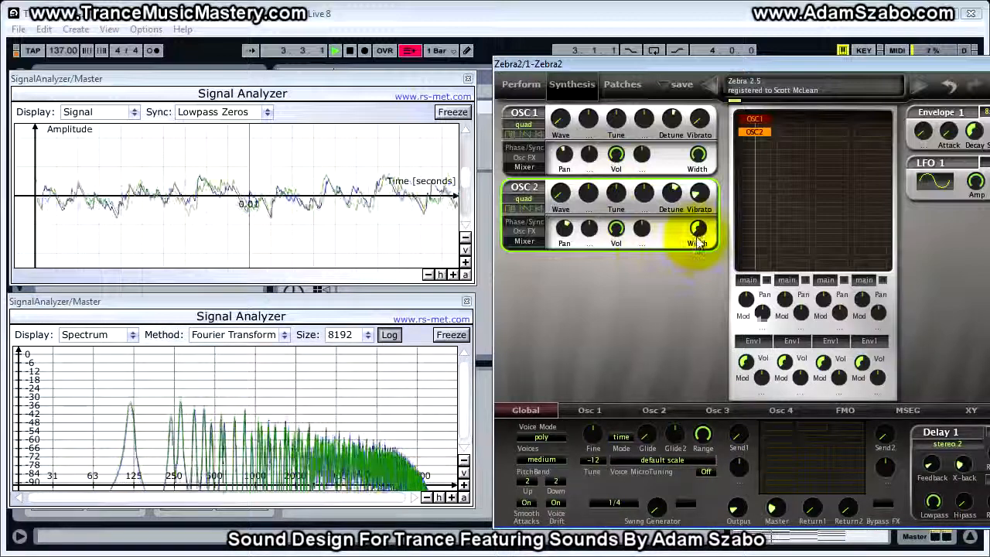